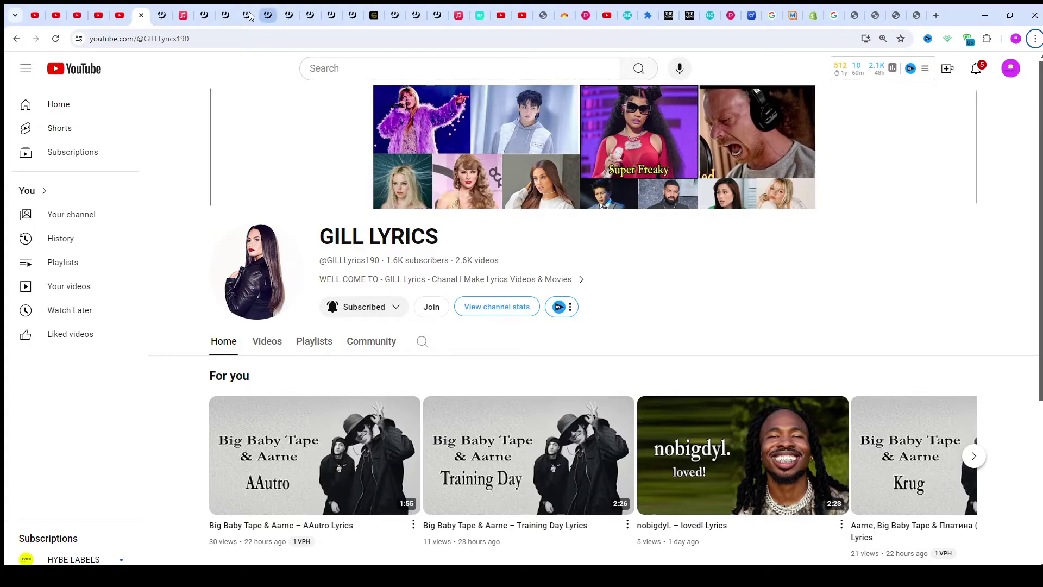
# - Return the Genius 'Paper Together' lyrics page to the top, showing the intro and Verse 1
pyautogui.click(168, 22)
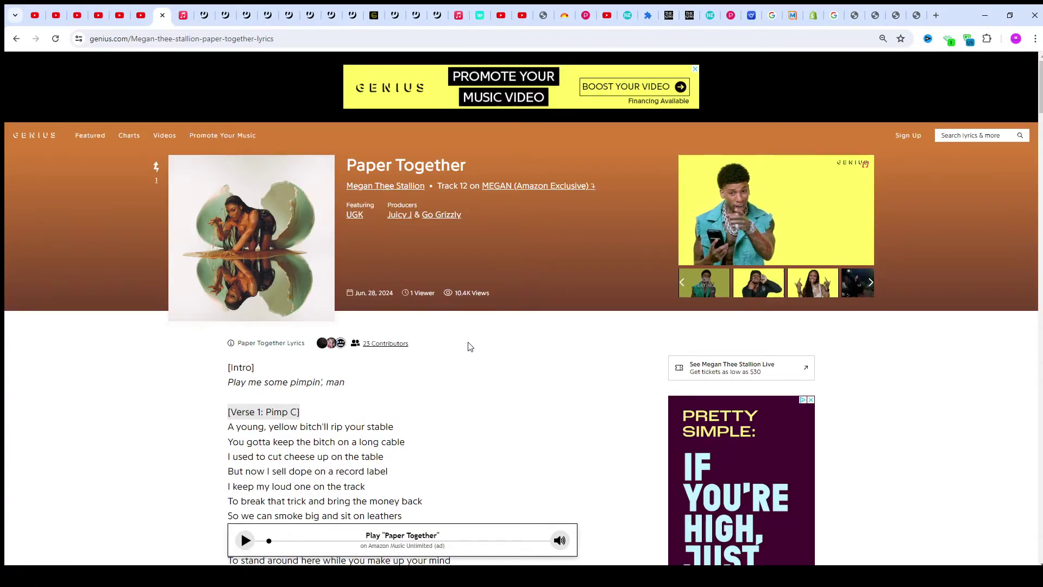
pyautogui.scroll(-1, 469, 346)
pyautogui.scroll(-1, 469, 346)
pyautogui.scroll(-1, 469, 346)
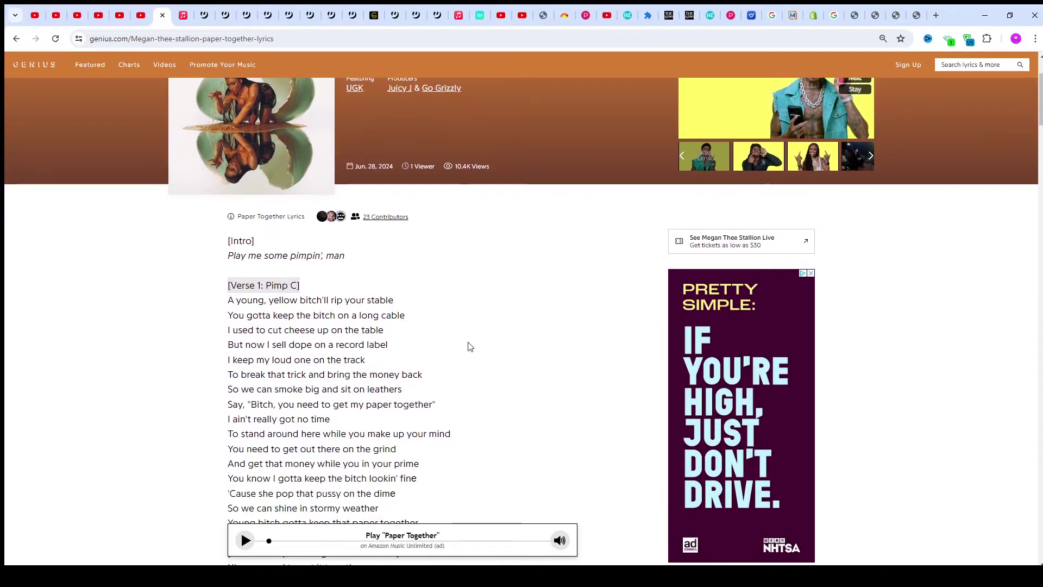
pyautogui.scroll(-1, 469, 346)
pyautogui.scroll(-1, 468, 347)
pyautogui.scroll(-1, 469, 347)
pyautogui.scroll(-1, 469, 346)
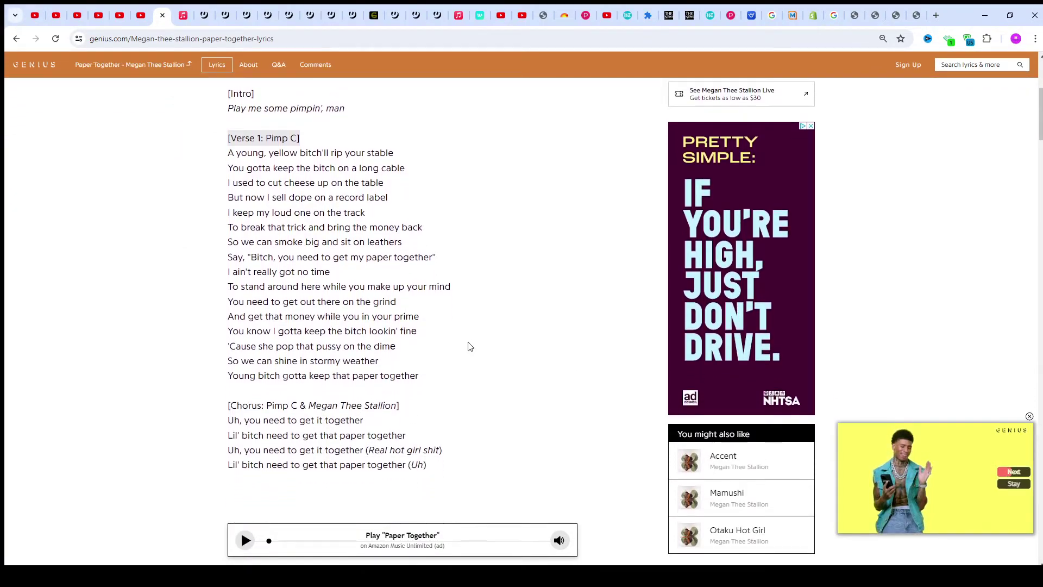
pyautogui.scroll(-1, 469, 346)
pyautogui.scroll(-1, 469, 347)
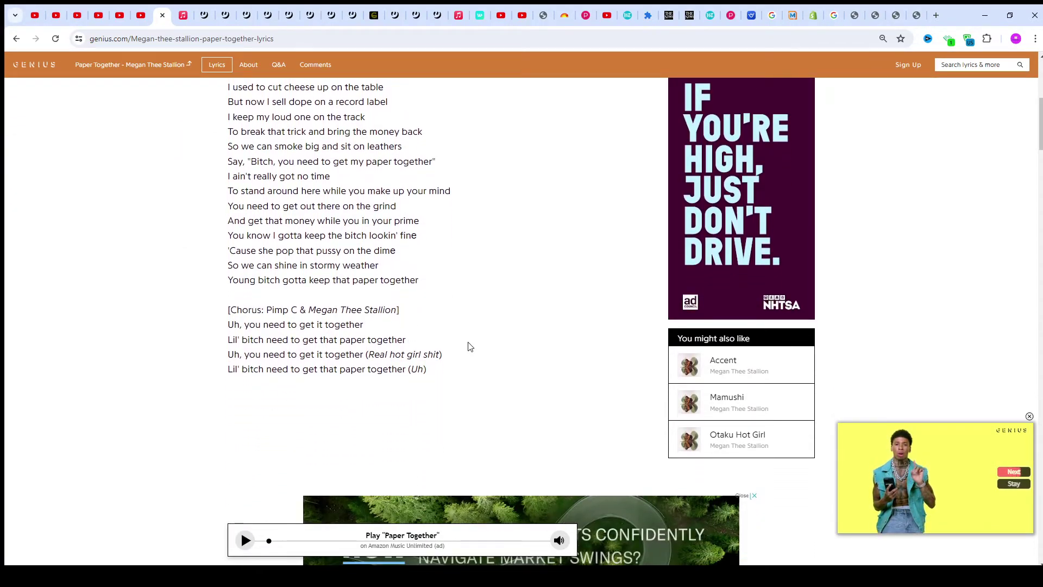
pyautogui.scroll(-1, 468, 346)
pyautogui.scroll(-1, 468, 346)
pyautogui.scroll(-1, 469, 346)
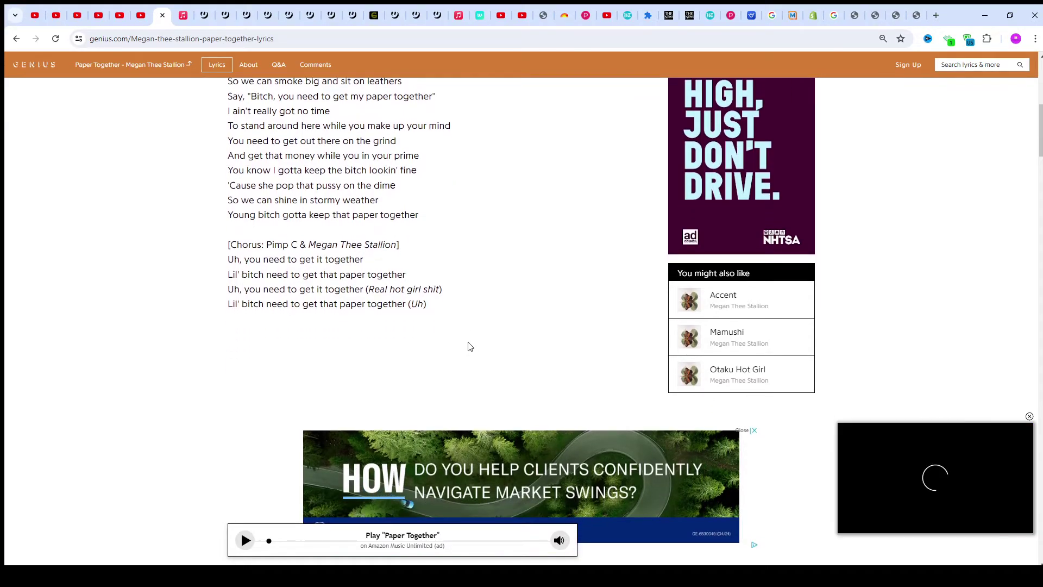
pyautogui.scroll(-1, 468, 346)
pyautogui.scroll(-1, 469, 346)
pyautogui.scroll(-1, 468, 347)
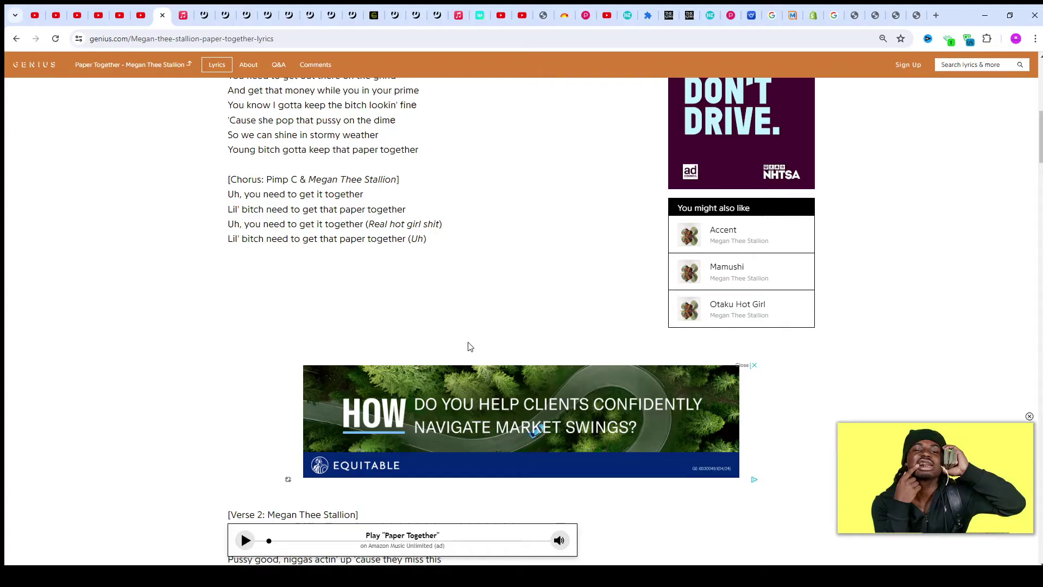
pyautogui.scroll(-1, 468, 346)
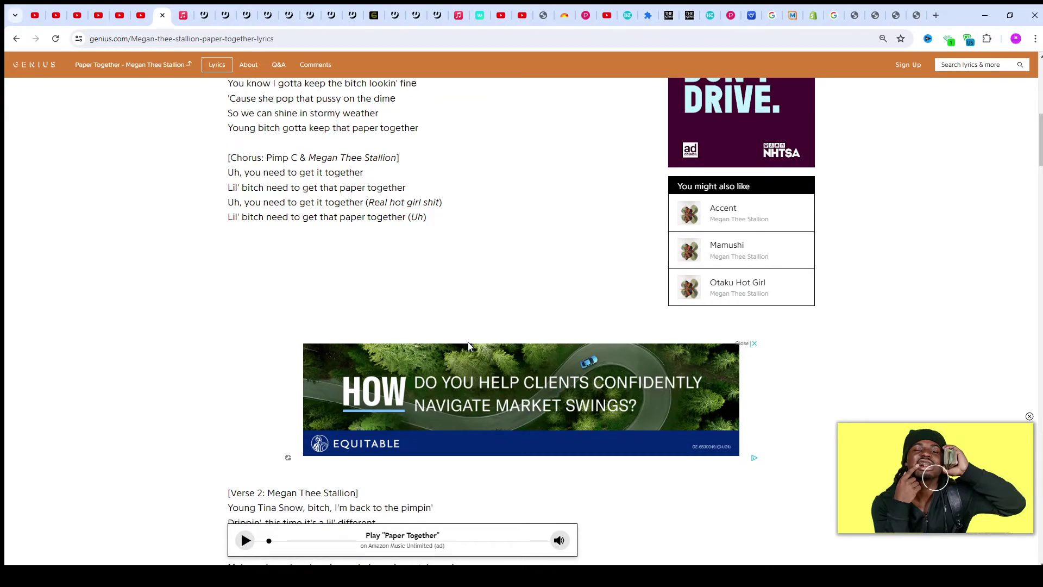
pyautogui.scroll(-1, 468, 346)
pyautogui.scroll(-1, 468, 347)
pyautogui.scroll(-1, 469, 346)
pyautogui.scroll(-2, 468, 346)
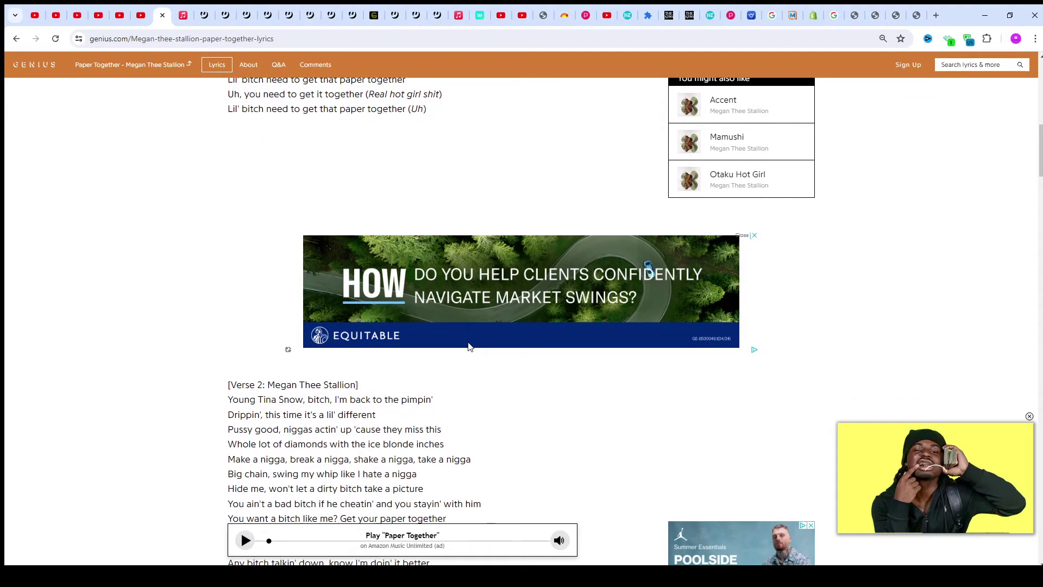
pyautogui.scroll(-1, 469, 346)
pyautogui.scroll(-1, 468, 346)
pyautogui.scroll(-1, 469, 346)
pyautogui.scroll(-1, 469, 346)
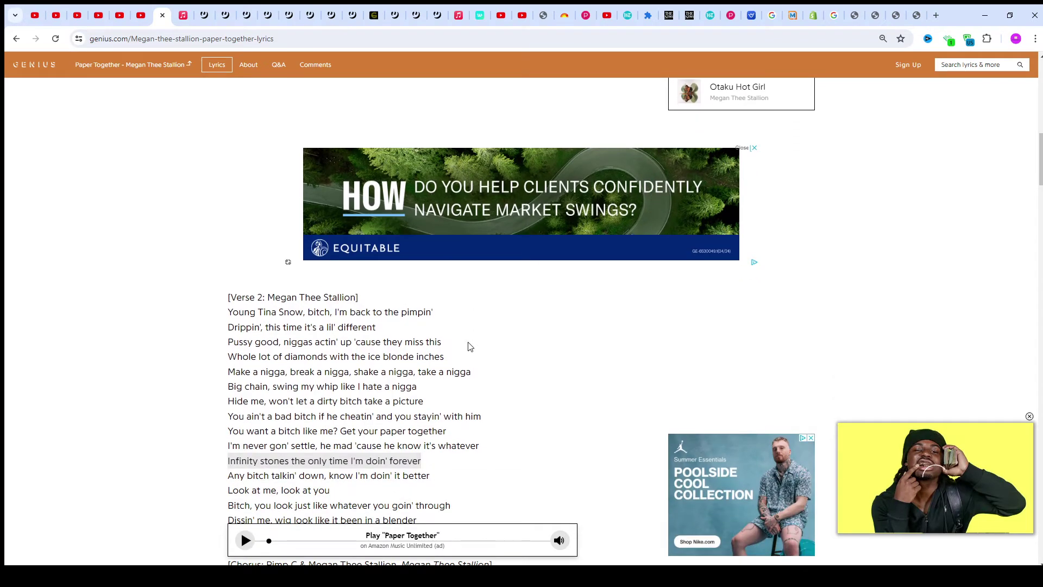
pyautogui.scroll(-1, 469, 347)
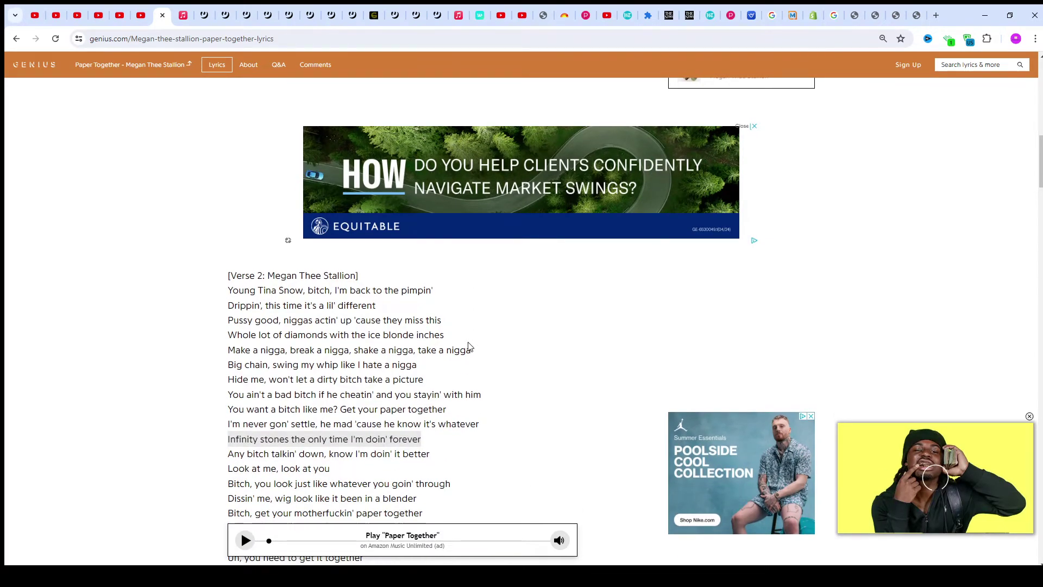
pyautogui.scroll(-1, 469, 346)
pyautogui.scroll(-1, 468, 346)
pyautogui.scroll(-1, 468, 346)
pyautogui.scroll(-1, 469, 347)
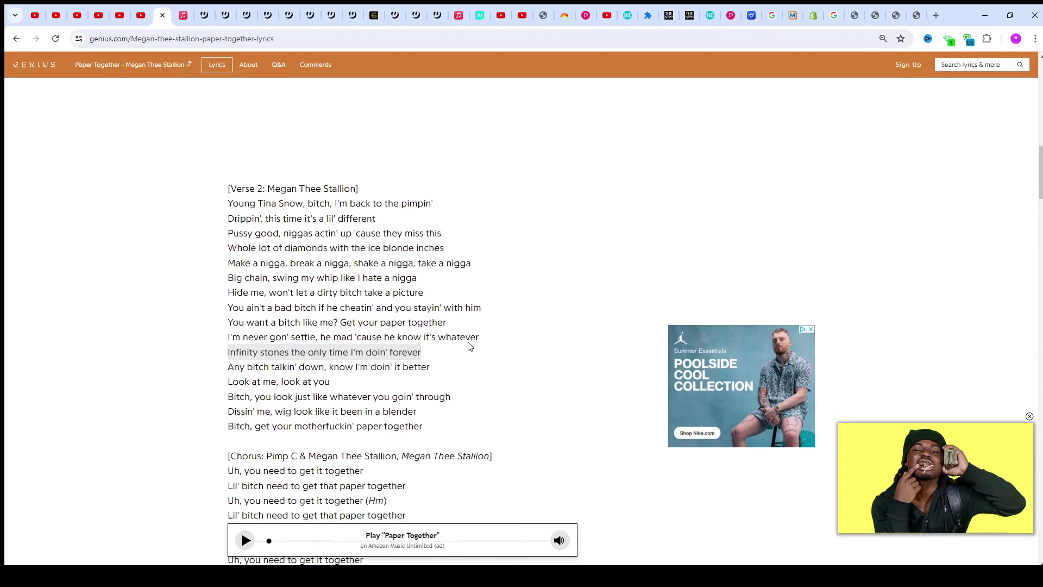
pyautogui.scroll(-1, 469, 346)
pyautogui.scroll(-1, 469, 346)
pyautogui.scroll(-1, 468, 346)
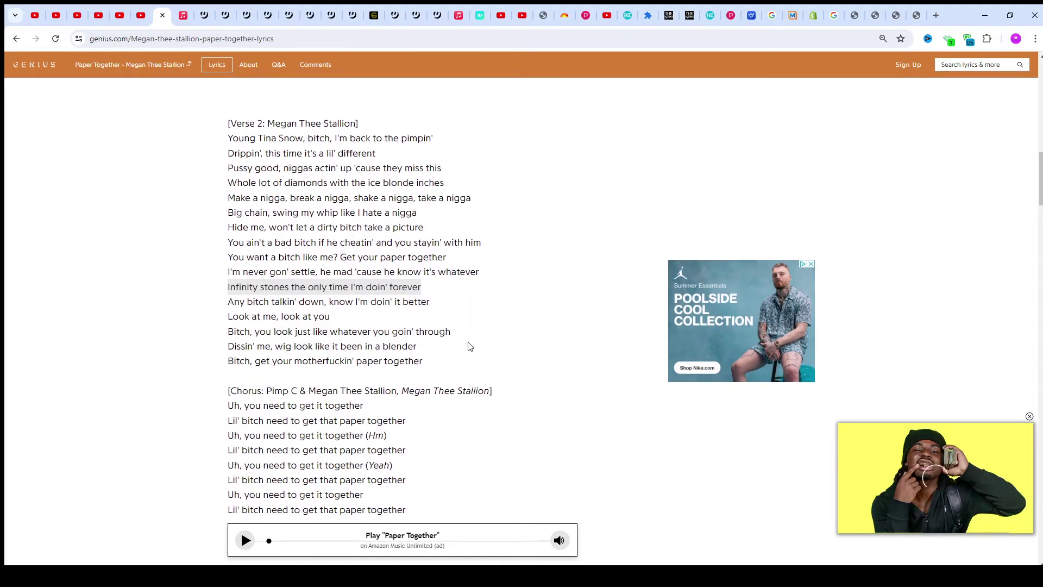
pyautogui.scroll(-1, 469, 346)
pyautogui.scroll(-1, 469, 347)
pyautogui.scroll(-1, 468, 346)
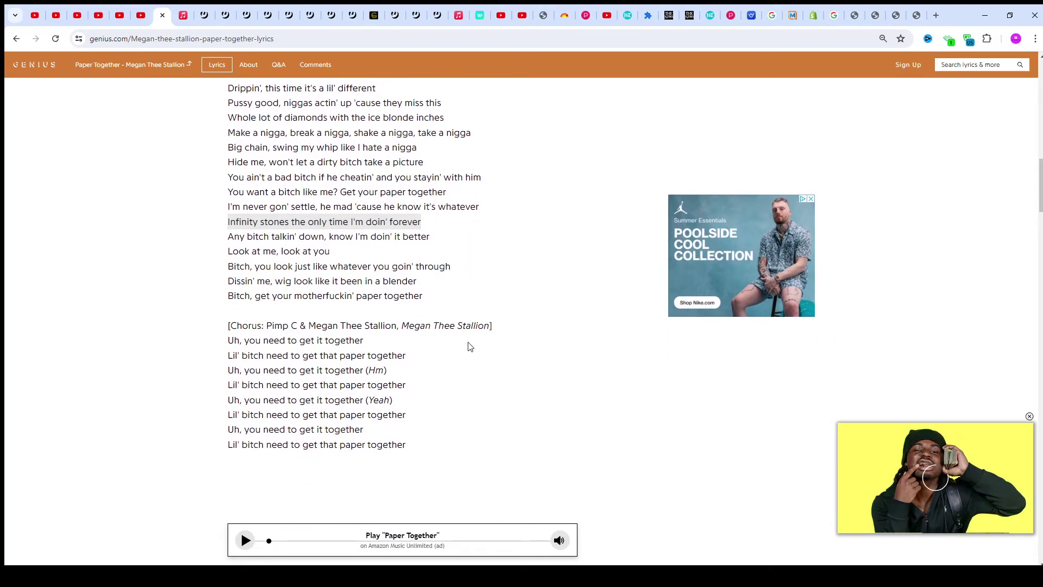
pyautogui.scroll(-1, 468, 346)
pyautogui.scroll(-1, 469, 346)
pyautogui.scroll(-1, 469, 346)
pyautogui.scroll(-1, 468, 346)
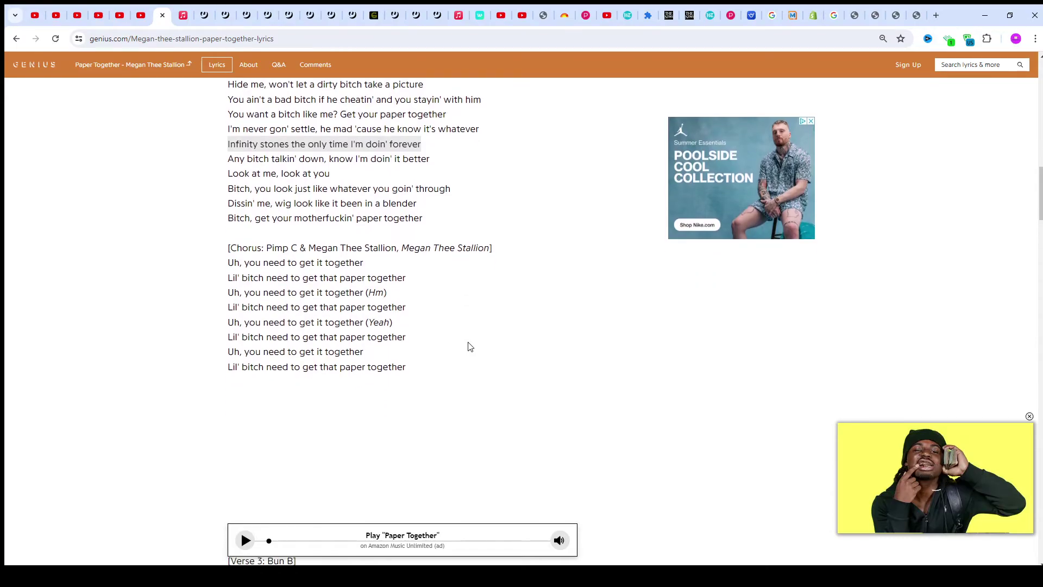
pyautogui.scroll(-2, 469, 346)
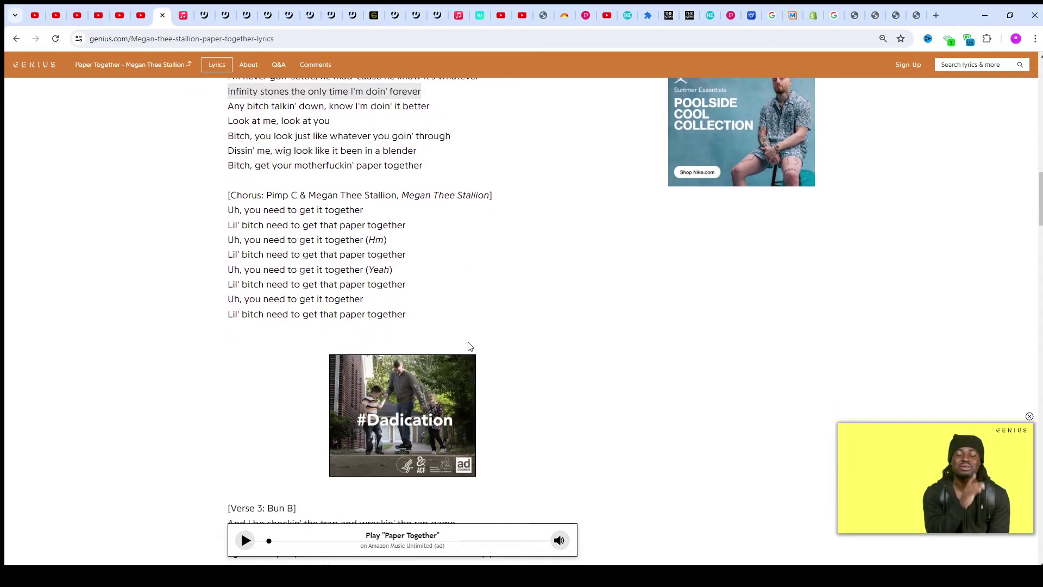
pyautogui.scroll(-1, 469, 346)
pyautogui.scroll(-1, 469, 347)
pyautogui.scroll(-1, 469, 347)
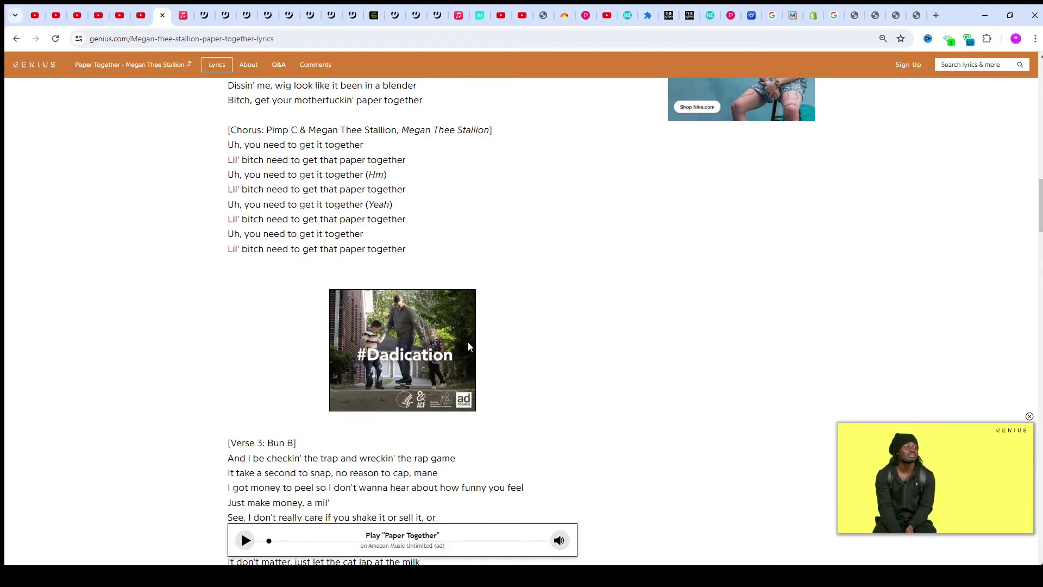
pyautogui.scroll(-1, 469, 347)
pyautogui.scroll(-1, 468, 346)
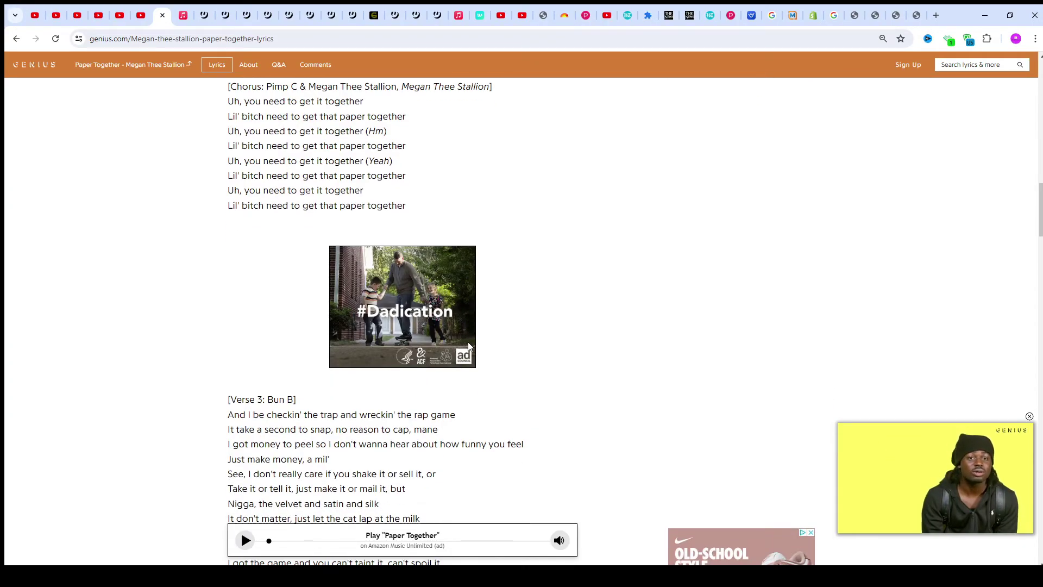
pyautogui.scroll(-1, 469, 346)
pyautogui.scroll(-1, 469, 346)
pyautogui.scroll(-2, 469, 346)
pyautogui.scroll(-1, 469, 347)
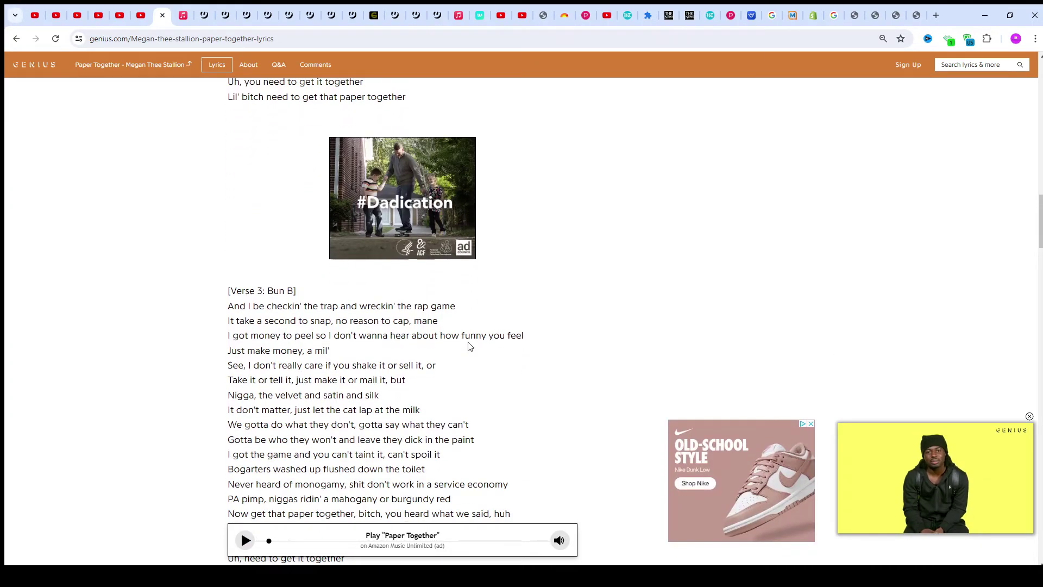
pyautogui.scroll(-1, 469, 346)
pyautogui.scroll(-1, 468, 347)
pyautogui.scroll(-2, 469, 346)
pyautogui.scroll(-1, 469, 346)
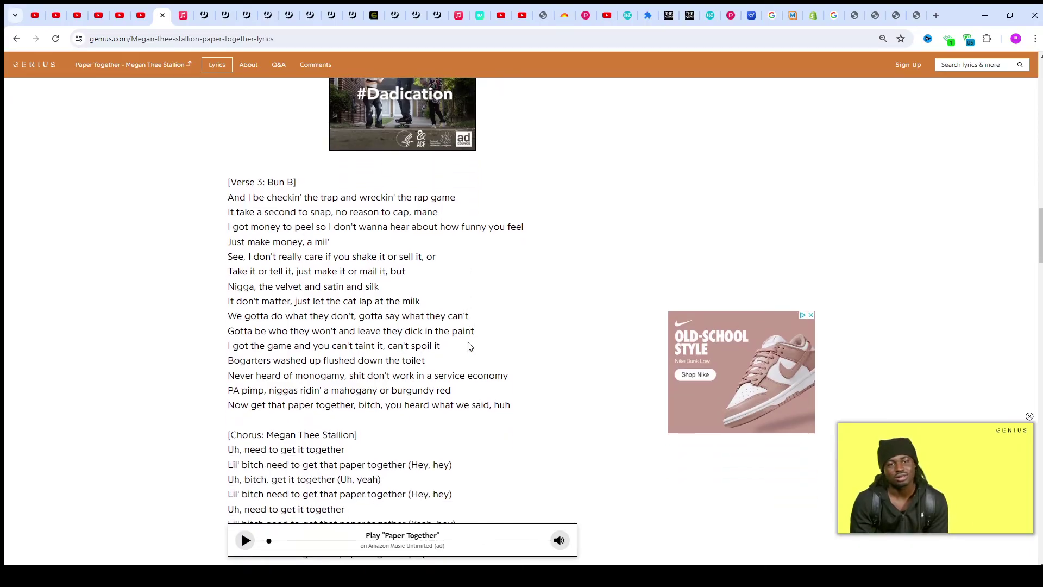
pyautogui.scroll(-1, 469, 346)
pyautogui.scroll(-1, 468, 346)
pyautogui.scroll(-1, 469, 346)
pyautogui.scroll(-2, 468, 346)
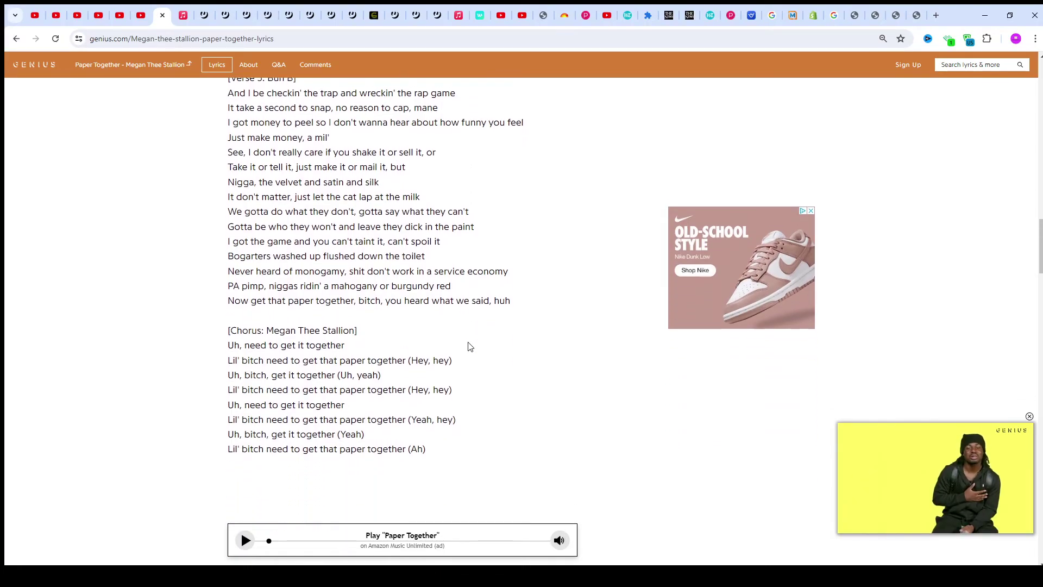
pyautogui.scroll(-1, 469, 346)
pyautogui.scroll(-1, 468, 346)
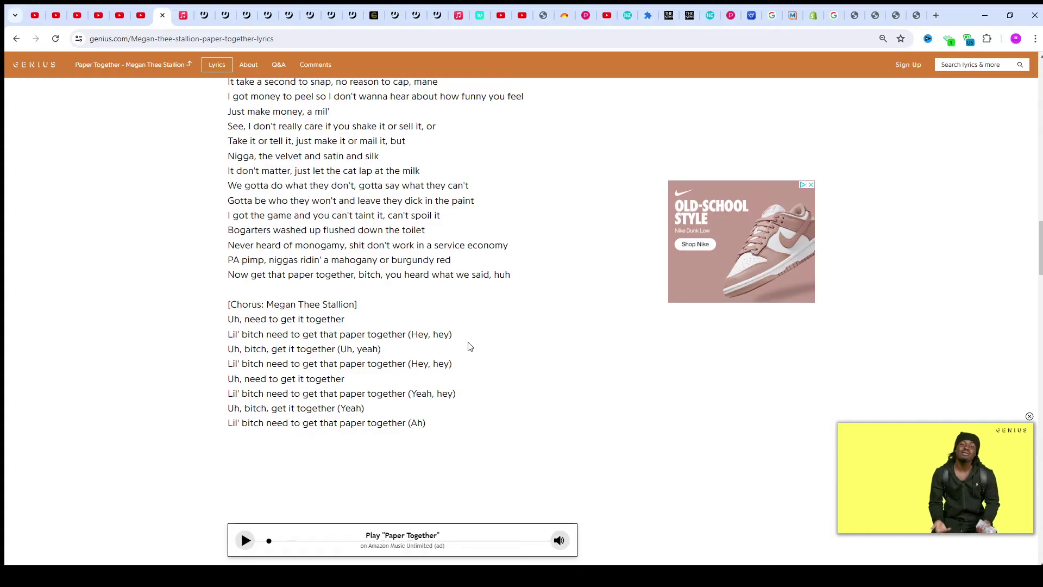
pyautogui.scroll(-1, 468, 346)
pyautogui.scroll(-1, 469, 347)
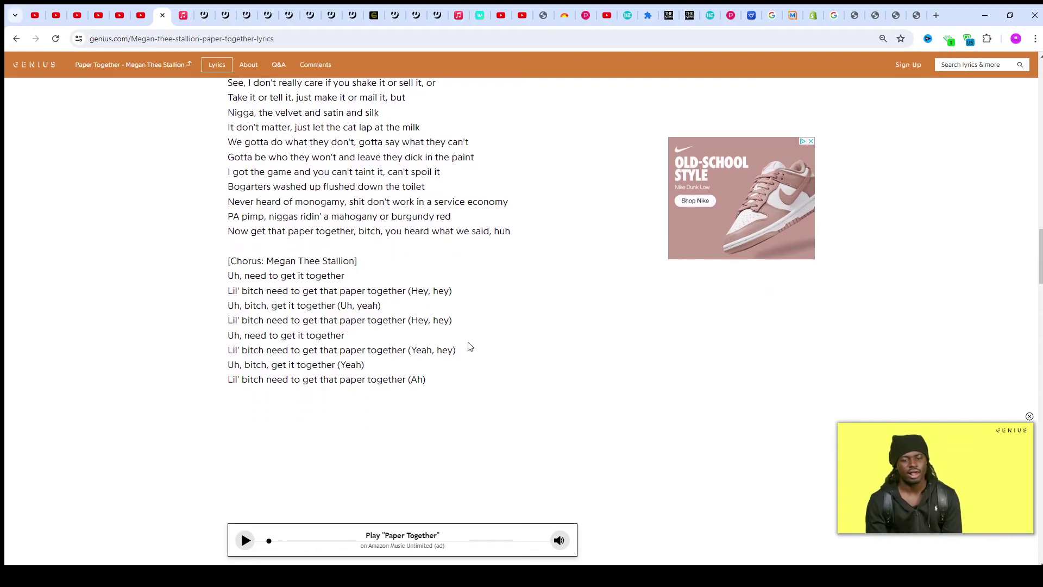
pyautogui.scroll(-1, 469, 346)
pyautogui.scroll(-1, 469, 347)
pyautogui.scroll(-1, 469, 347)
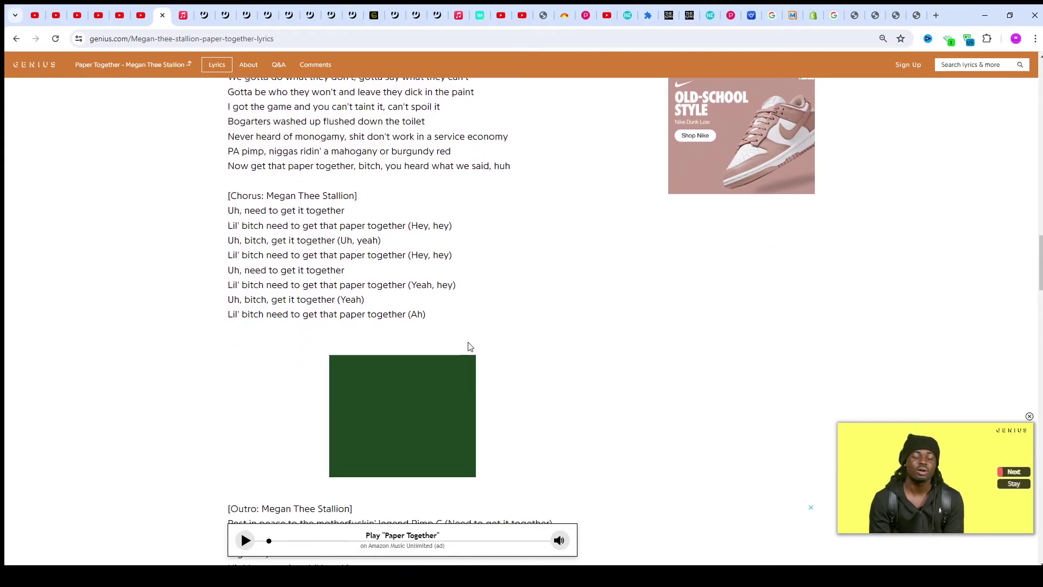
pyautogui.scroll(-1, 468, 346)
pyautogui.scroll(-1, 469, 346)
pyautogui.scroll(-1, 469, 346)
pyautogui.scroll(-1, 469, 347)
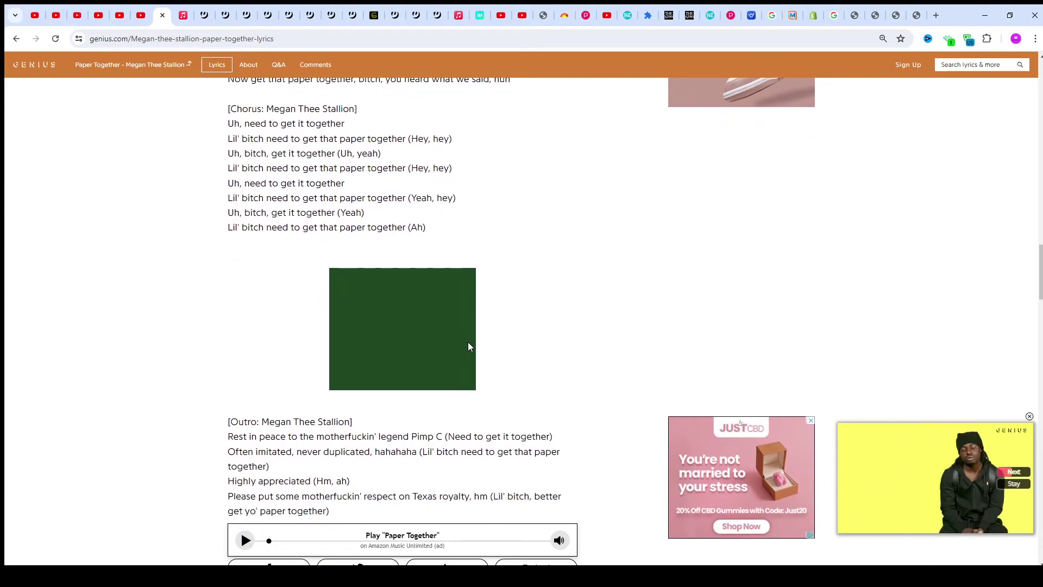
pyautogui.scroll(-1, 468, 346)
pyautogui.scroll(-1, 469, 346)
pyautogui.scroll(-1, 469, 347)
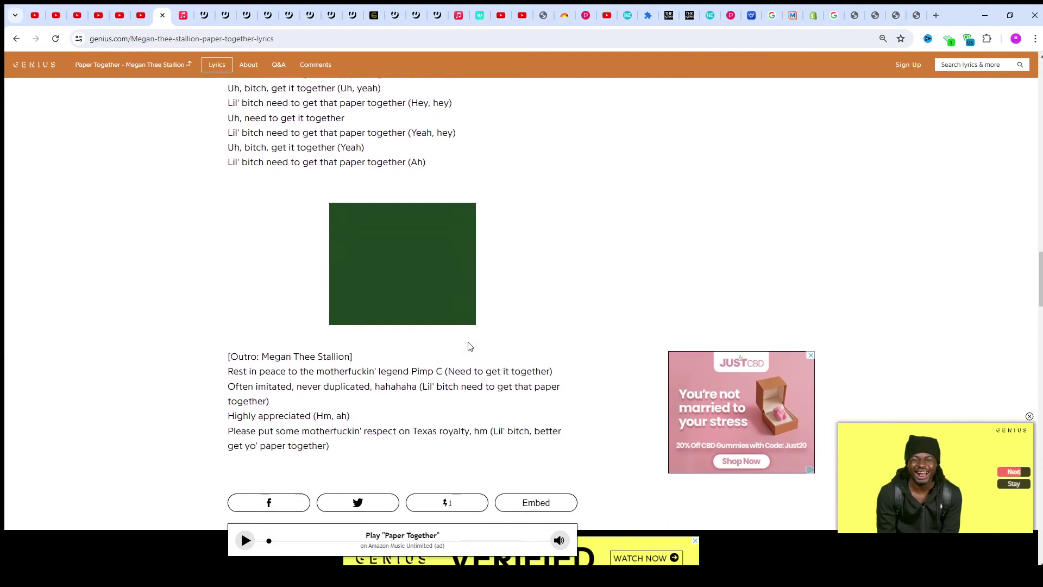
pyautogui.scroll(-1, 468, 347)
pyautogui.scroll(-1, 469, 346)
pyautogui.scroll(-1, 469, 347)
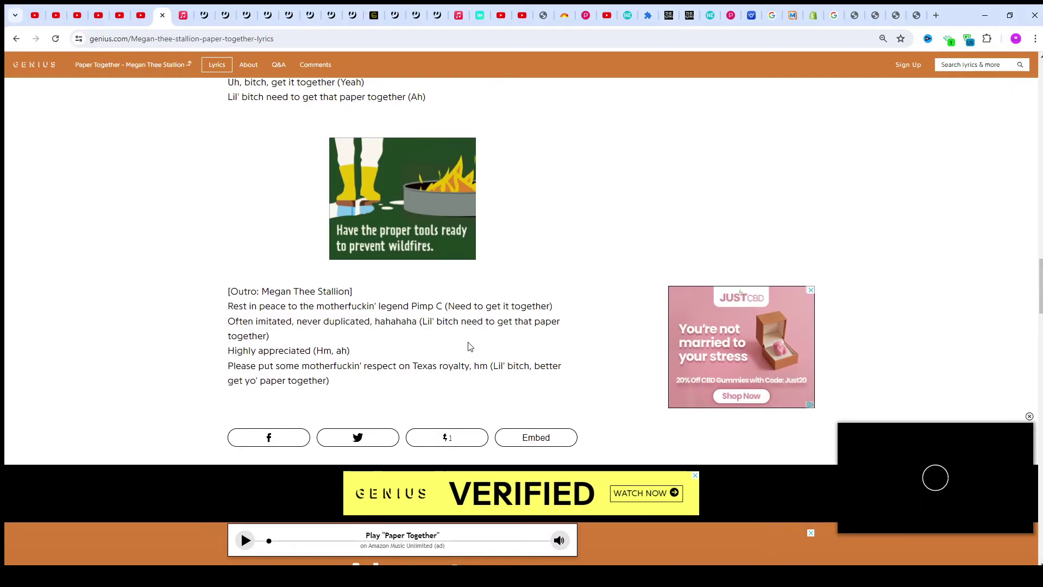
pyautogui.scroll(1, 468, 348)
pyautogui.scroll(5, 468, 347)
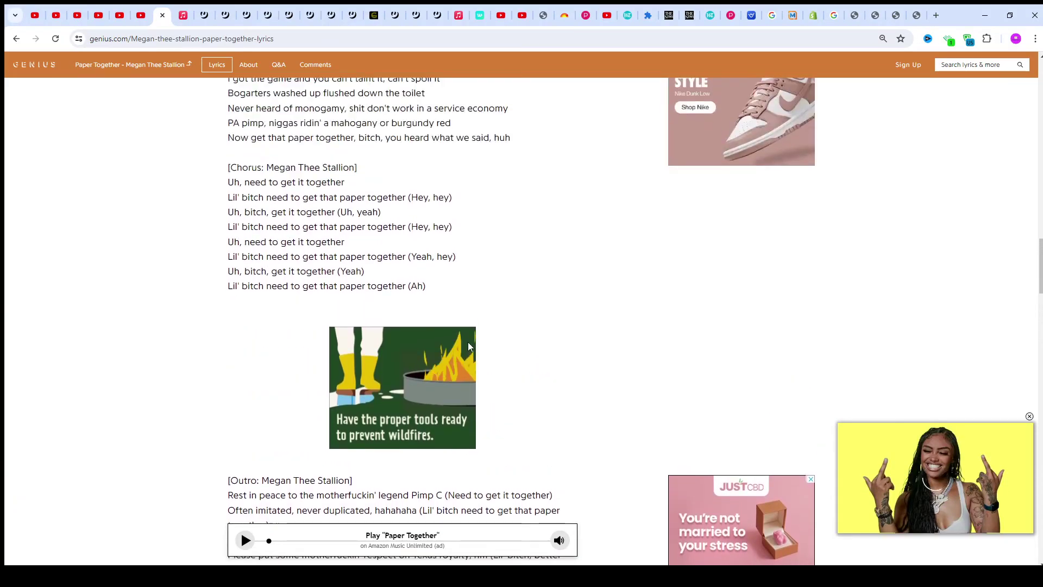
pyautogui.scroll(5, 469, 347)
pyautogui.scroll(5, 469, 347)
pyautogui.scroll(3, 468, 347)
pyautogui.scroll(2, 469, 347)
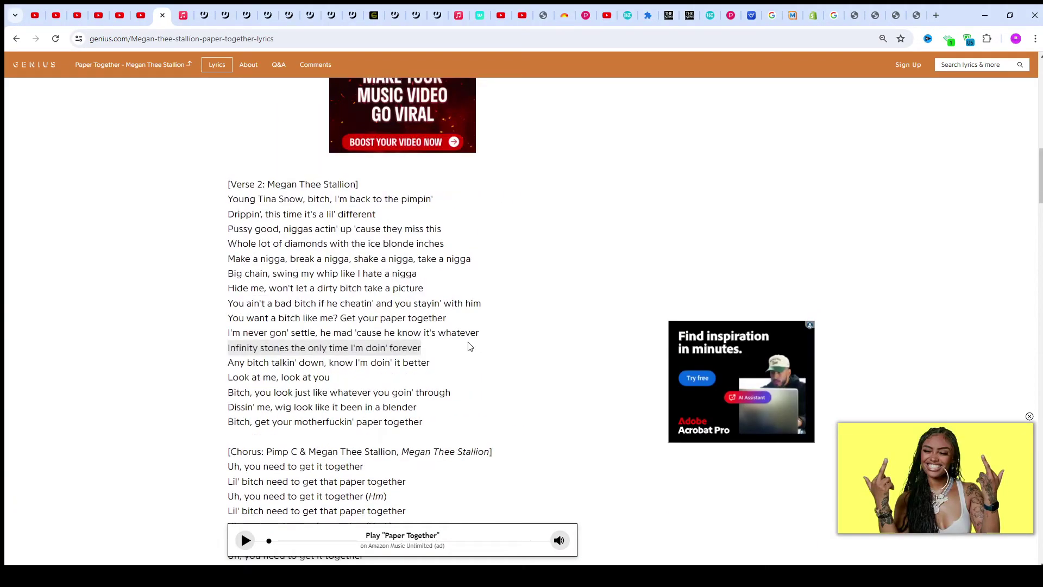
pyautogui.scroll(5, 468, 347)
pyautogui.scroll(1, 469, 347)
pyautogui.scroll(1, 469, 347)
pyautogui.scroll(5, 469, 348)
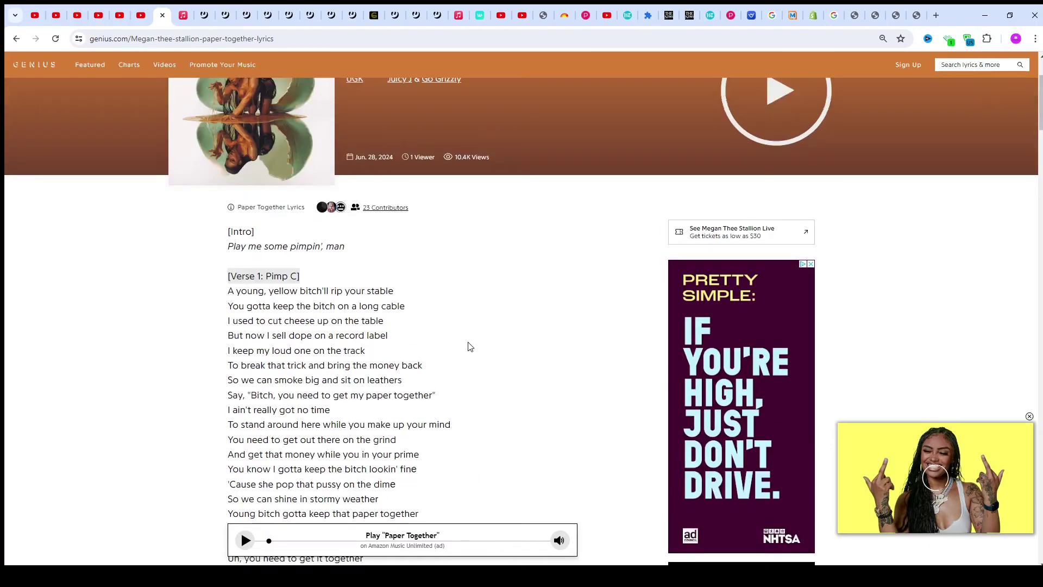
pyautogui.scroll(2, 469, 347)
pyautogui.scroll(1, 469, 347)
pyautogui.scroll(-1, 468, 348)
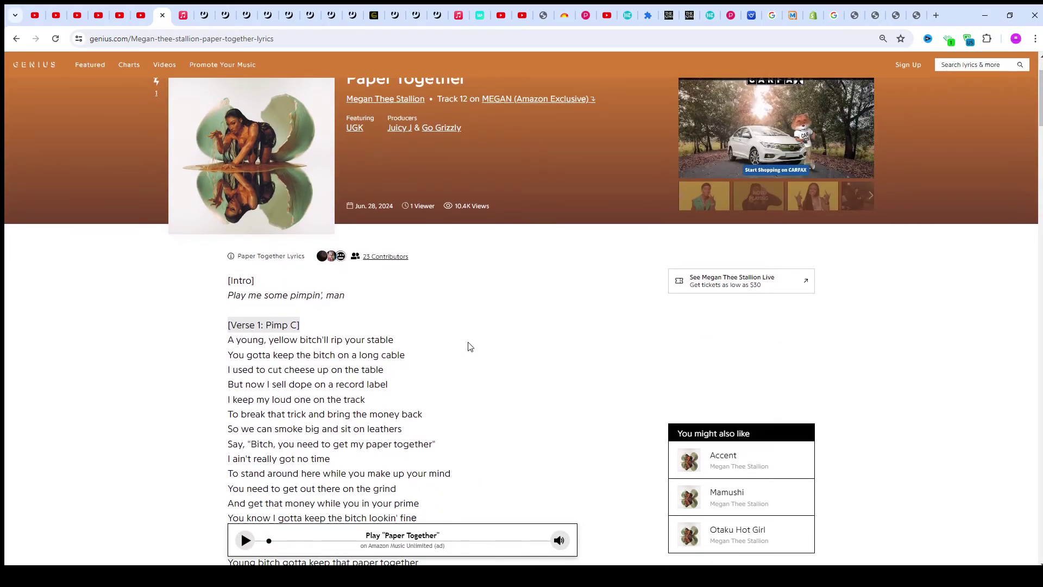
pyautogui.scroll(-1, 469, 347)
pyautogui.scroll(-1, 469, 347)
pyautogui.scroll(-1, 469, 347)
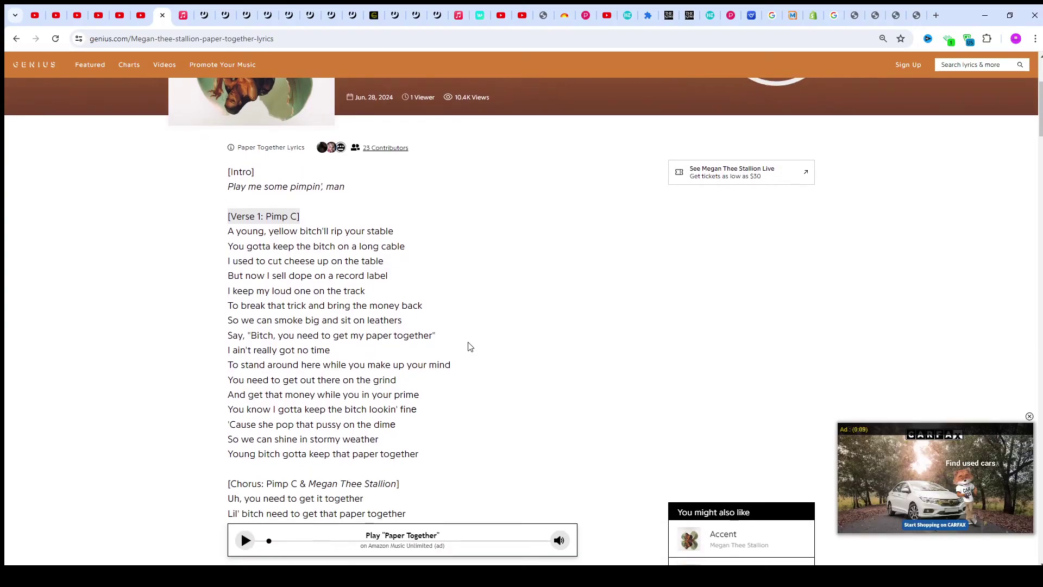
pyautogui.scroll(-1, 468, 348)
pyautogui.scroll(-1, 469, 348)
pyautogui.scroll(-1, 469, 348)
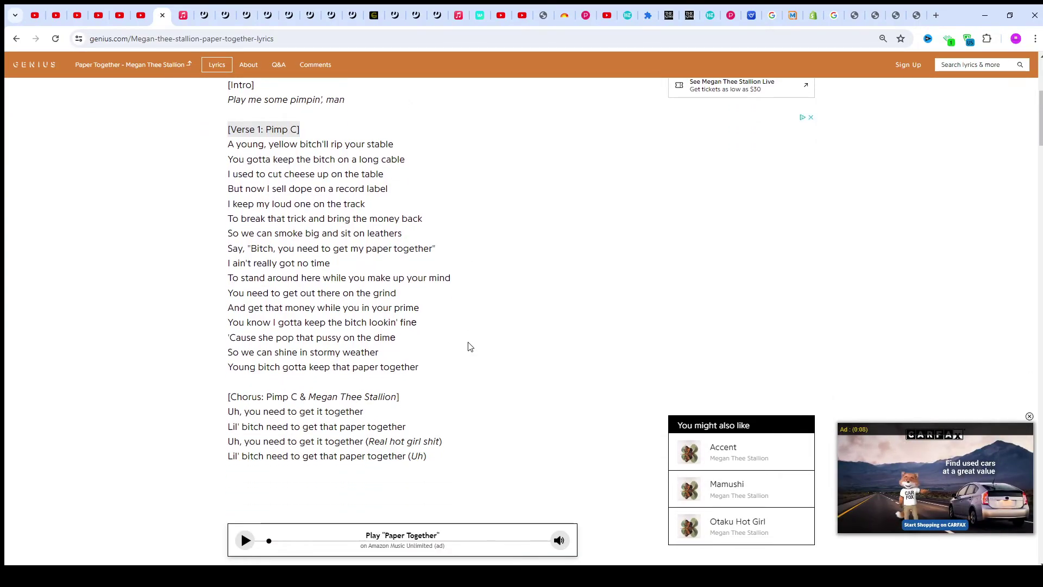
pyautogui.scroll(-1, 468, 347)
pyautogui.scroll(-1, 468, 348)
pyautogui.scroll(-1, 469, 347)
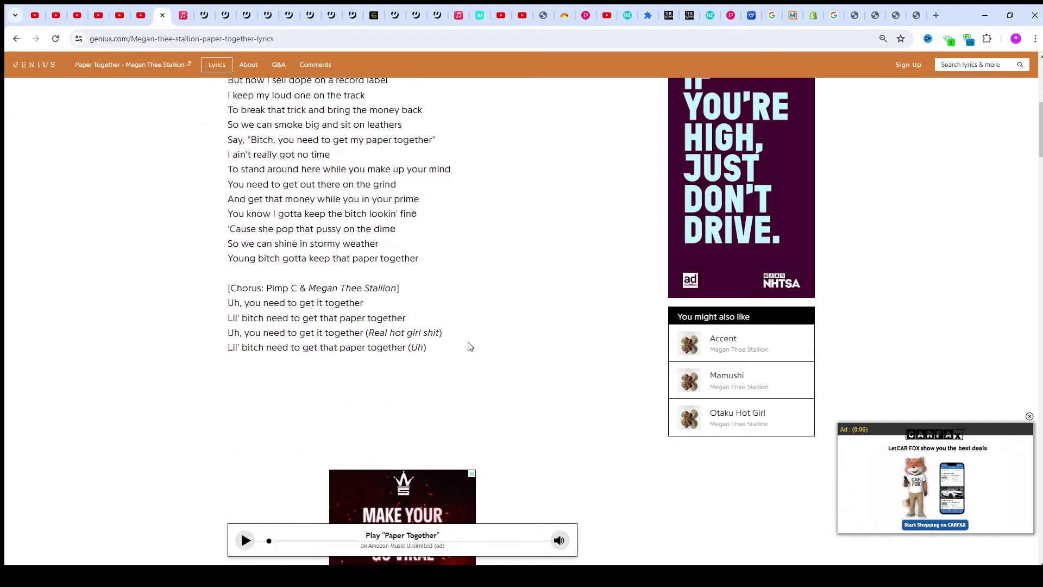
pyautogui.scroll(-1, 469, 348)
pyautogui.scroll(-1, 469, 348)
pyautogui.scroll(-1, 468, 348)
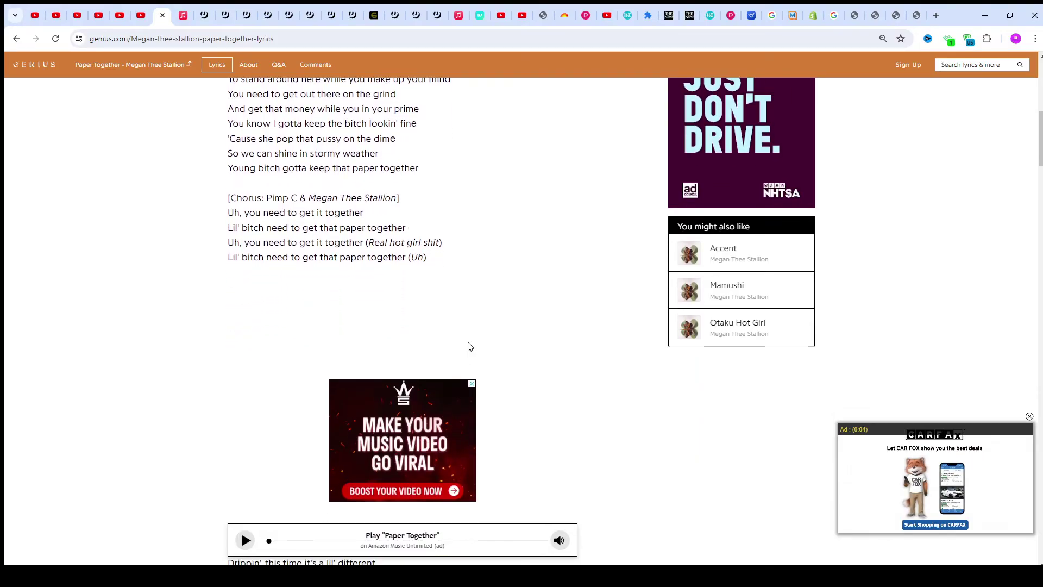
pyautogui.scroll(-1, 469, 348)
pyautogui.scroll(-1, 469, 347)
pyautogui.scroll(-1, 469, 346)
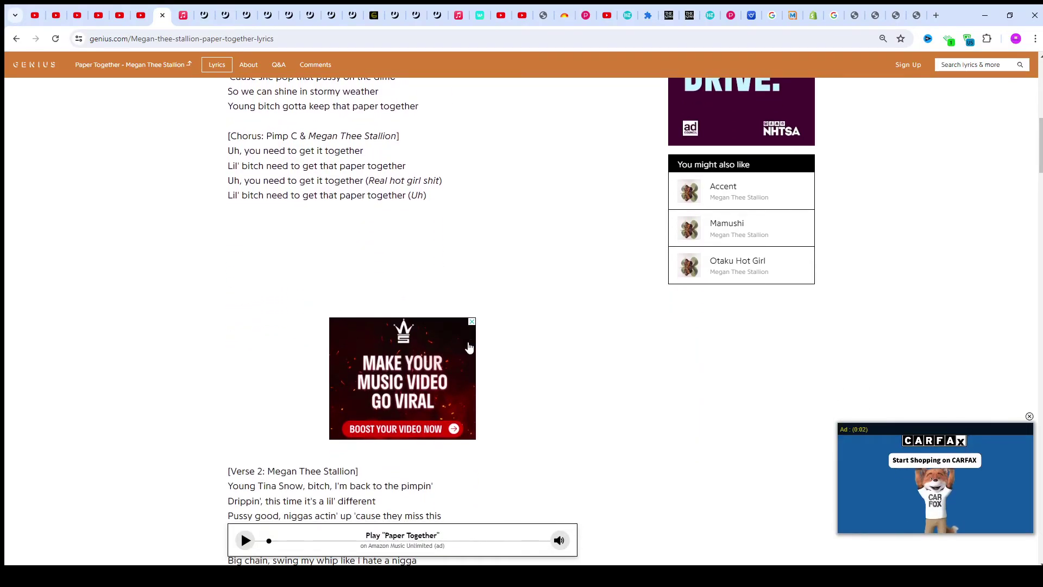
pyautogui.scroll(-1, 469, 347)
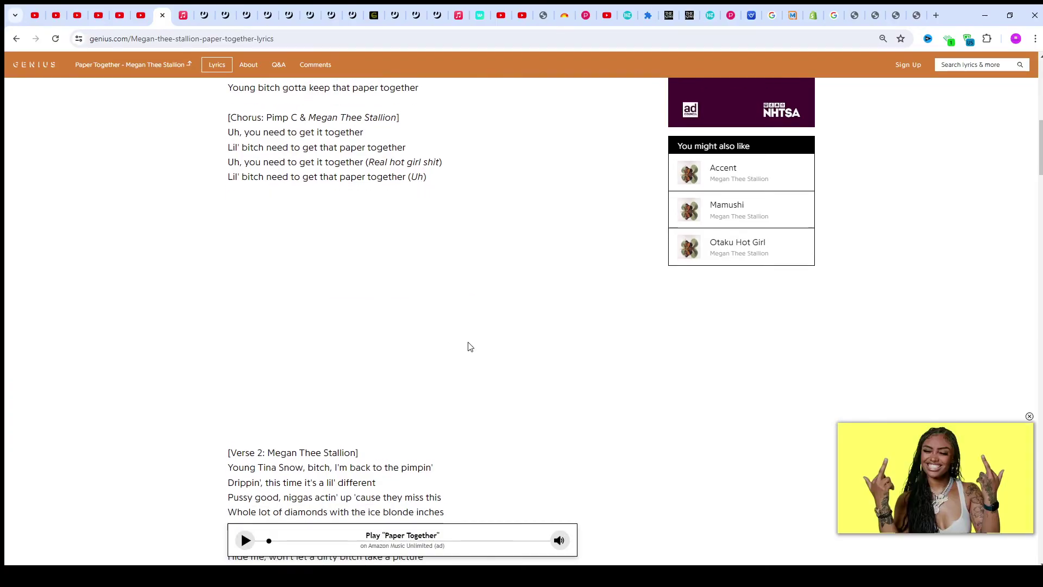
pyautogui.scroll(-1, 469, 347)
pyautogui.scroll(-1, 468, 347)
pyautogui.scroll(-1, 468, 347)
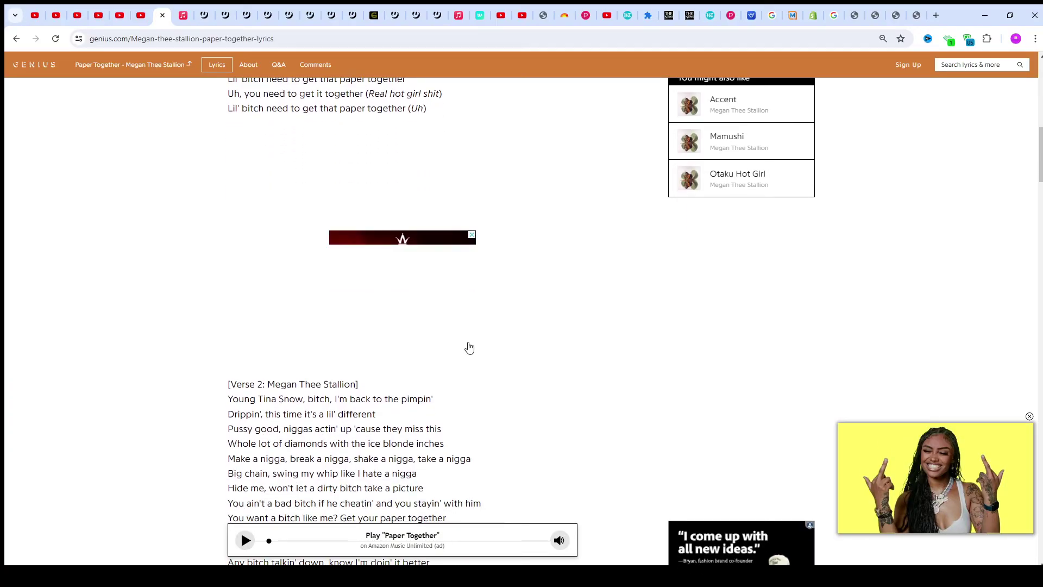
pyautogui.scroll(-1, 469, 347)
pyautogui.scroll(-1, 468, 347)
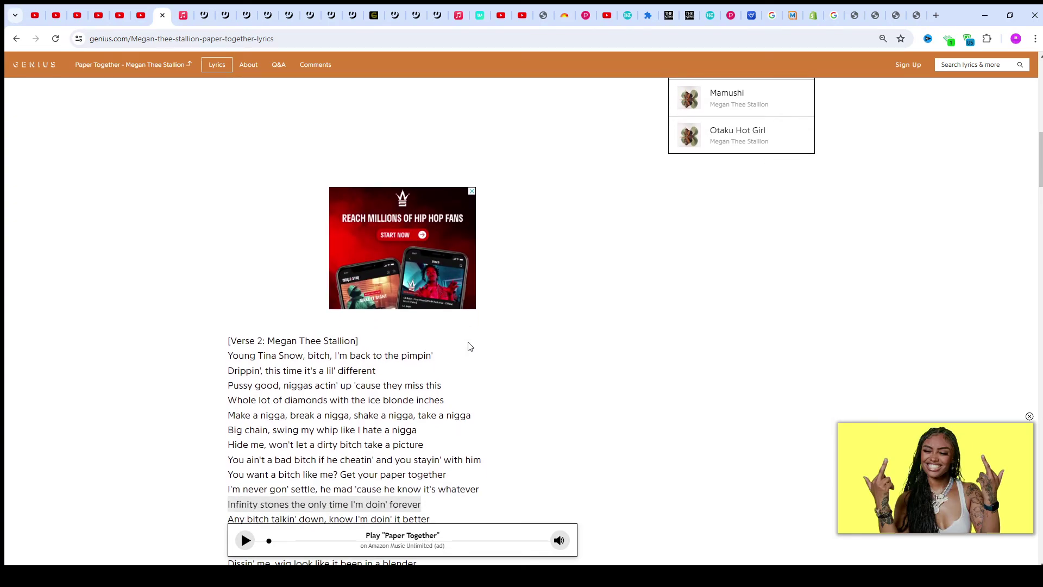
pyautogui.scroll(-2, 469, 347)
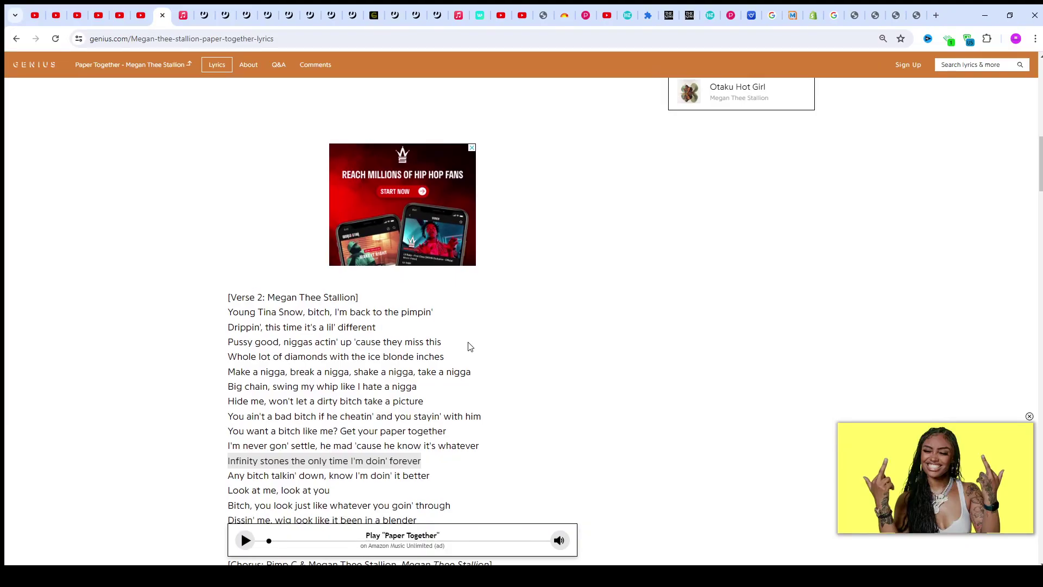
pyautogui.scroll(-1, 468, 347)
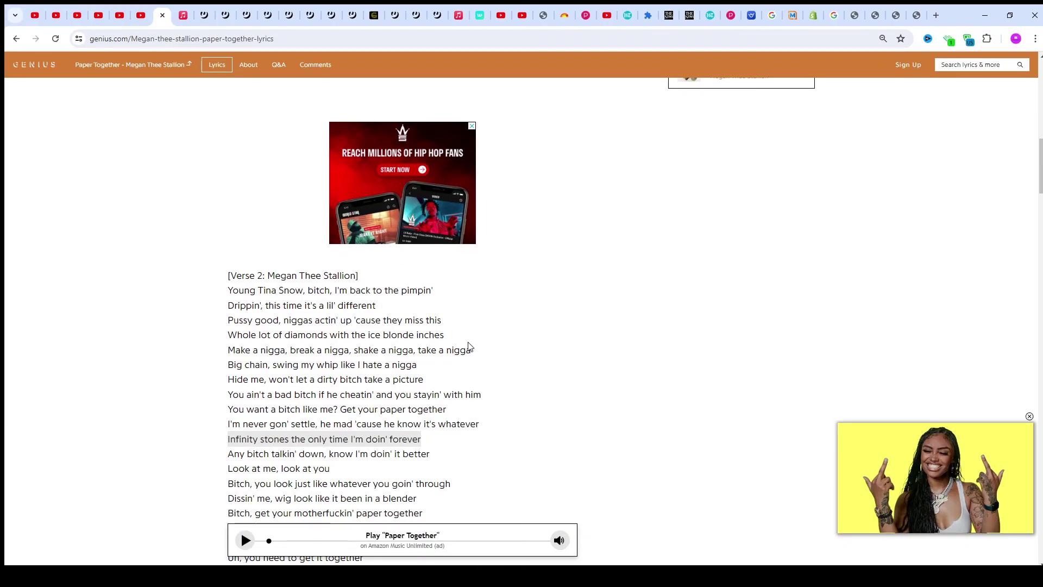
pyautogui.scroll(-1, 469, 347)
pyautogui.scroll(-1, 468, 347)
pyautogui.scroll(-1, 468, 347)
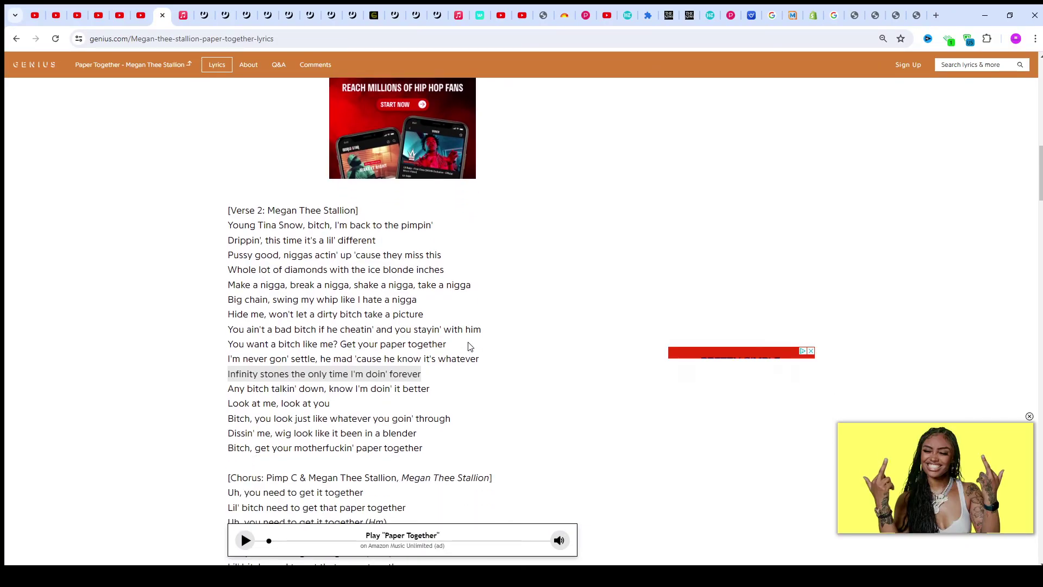
pyautogui.scroll(-1, 469, 348)
pyautogui.scroll(-1, 469, 347)
pyautogui.scroll(-1, 469, 348)
pyautogui.scroll(-1, 469, 347)
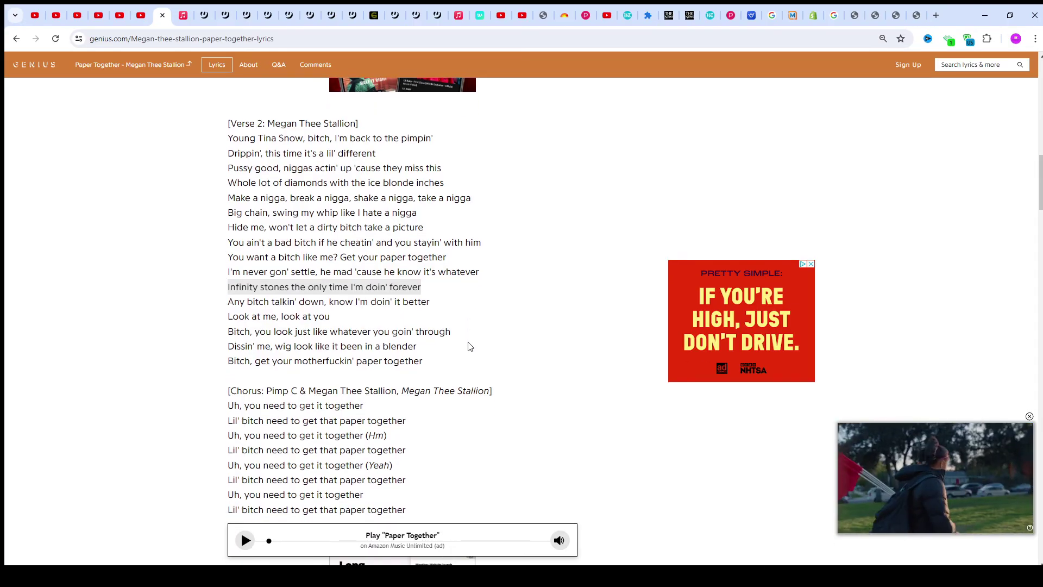
pyautogui.scroll(-1, 469, 348)
pyautogui.scroll(-1, 468, 347)
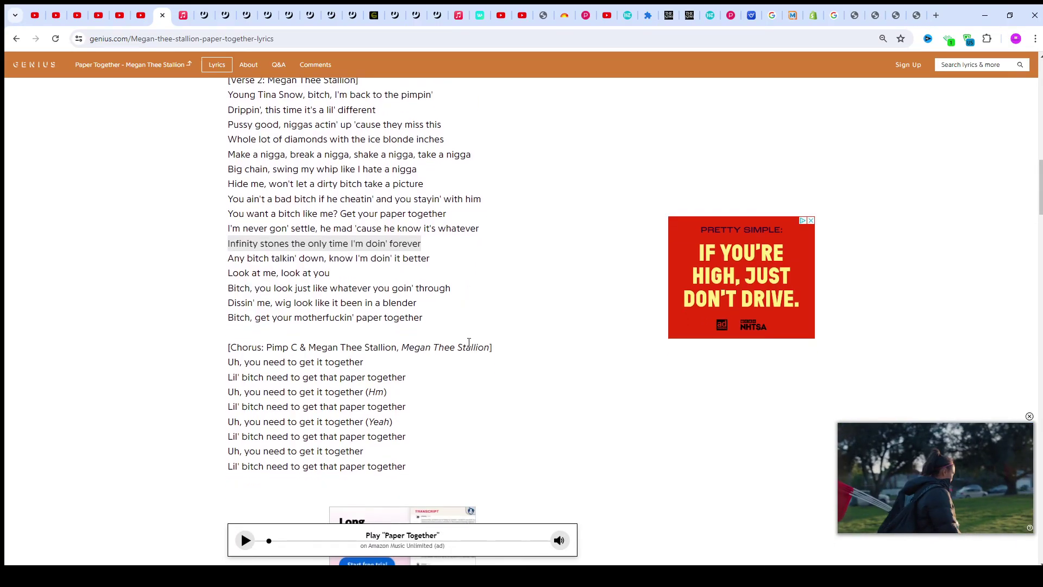
pyautogui.scroll(-1, 469, 343)
pyautogui.scroll(-1, 468, 347)
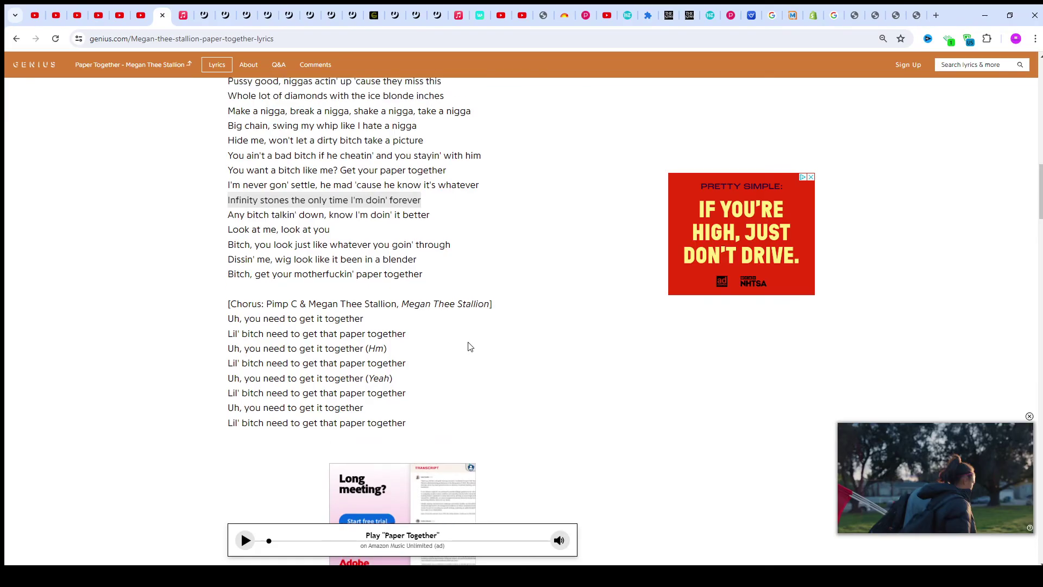
pyautogui.scroll(4, 468, 347)
pyautogui.scroll(4, 469, 347)
pyautogui.scroll(1, 469, 348)
pyautogui.scroll(4, 469, 347)
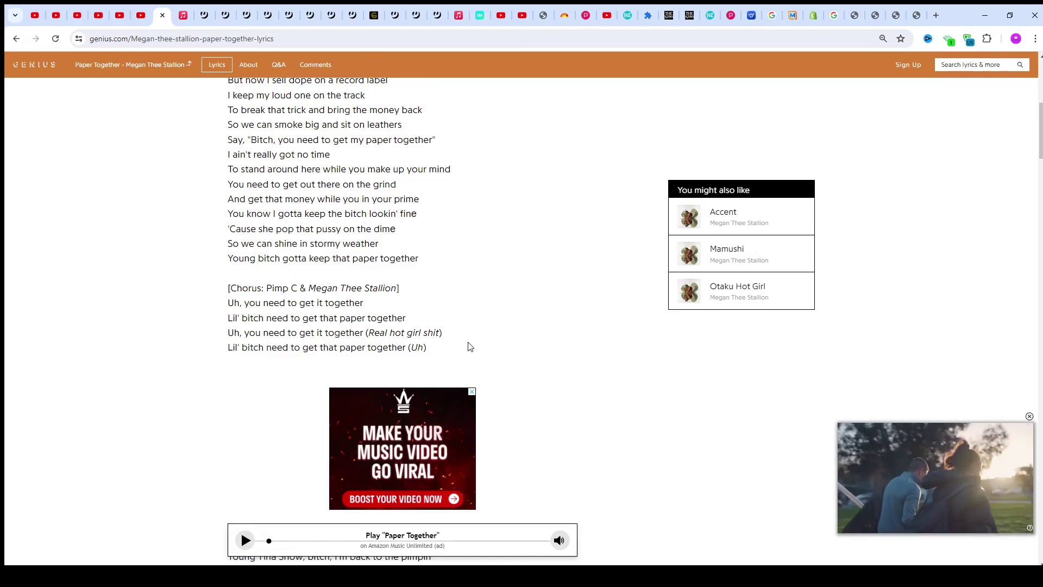
pyautogui.scroll(1, 469, 347)
pyautogui.scroll(1, 469, 347)
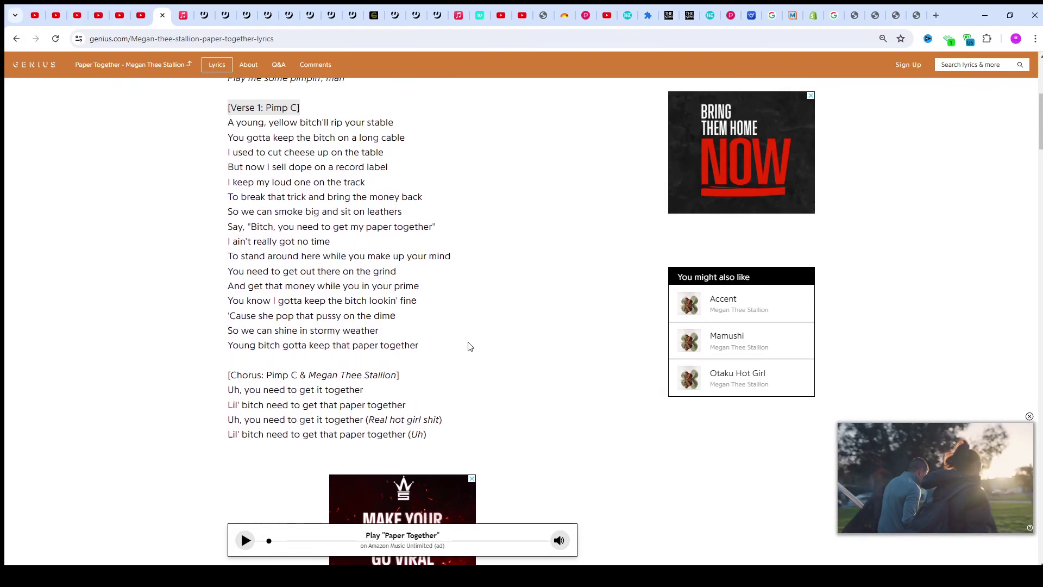
pyautogui.scroll(1, 469, 347)
pyautogui.scroll(2, 469, 347)
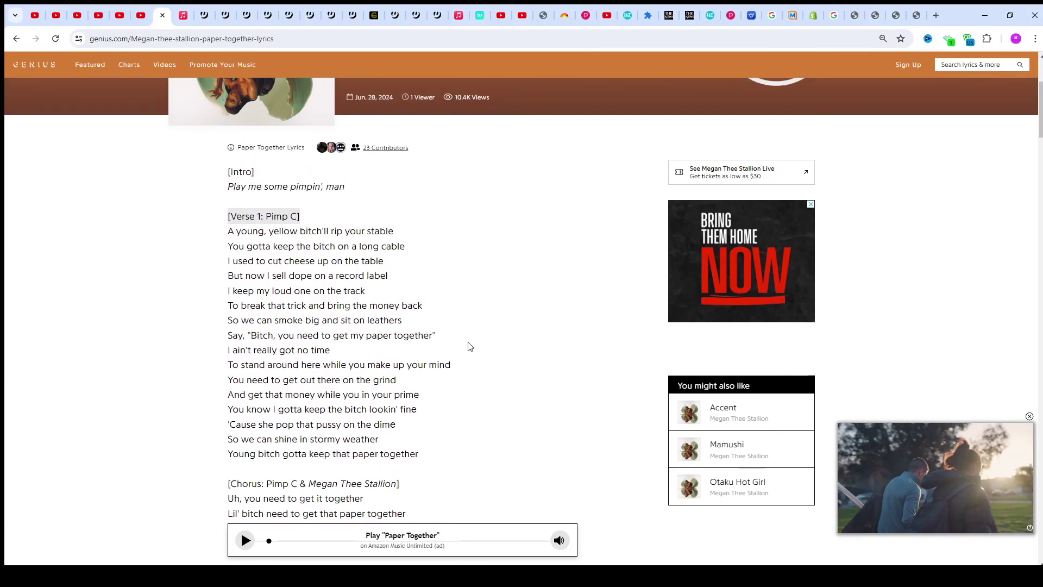
pyautogui.scroll(1, 469, 348)
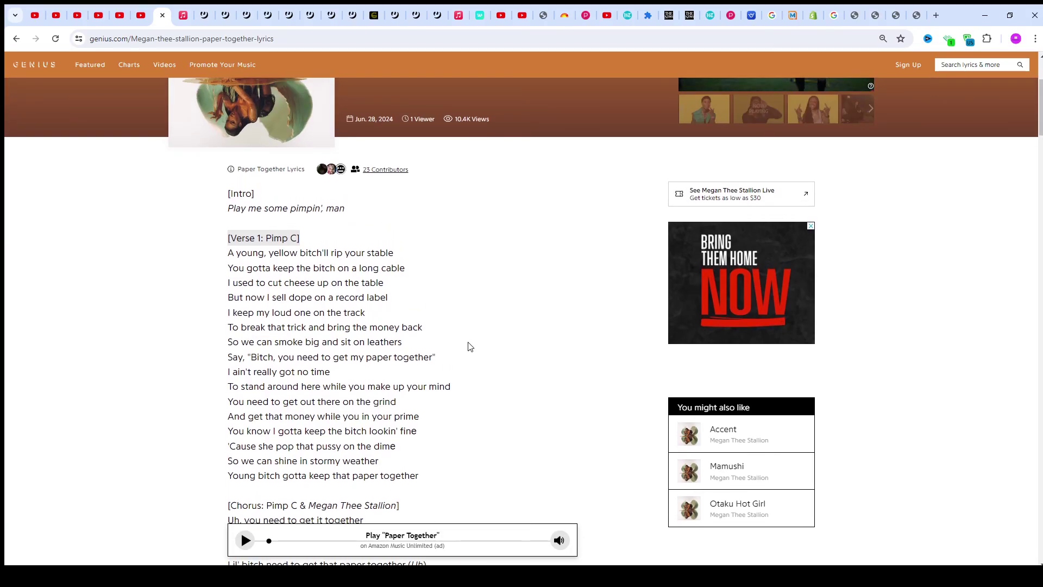
pyautogui.scroll(1, 468, 347)
pyautogui.scroll(2, 468, 348)
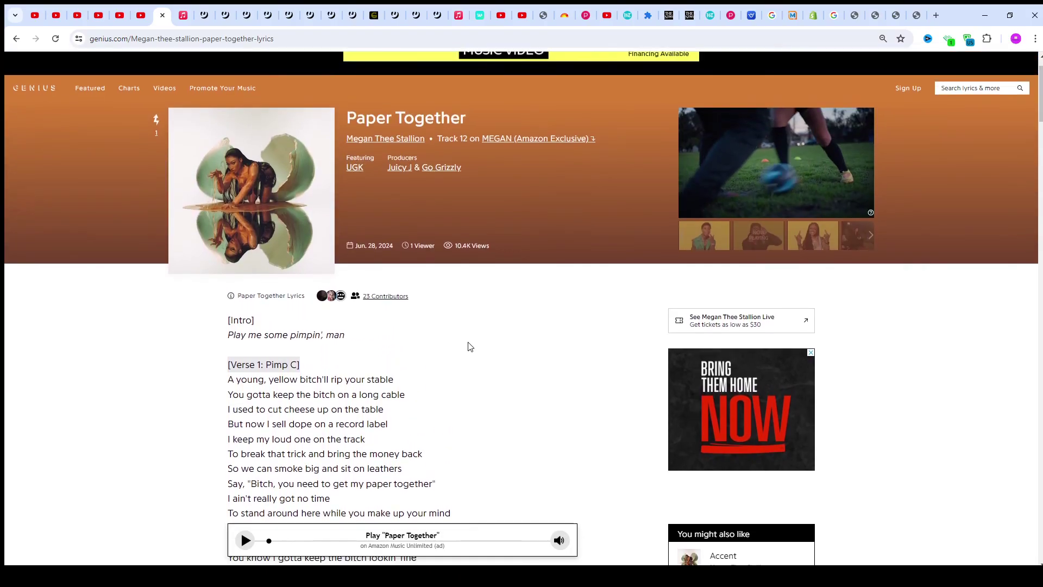
pyautogui.scroll(-1, 469, 348)
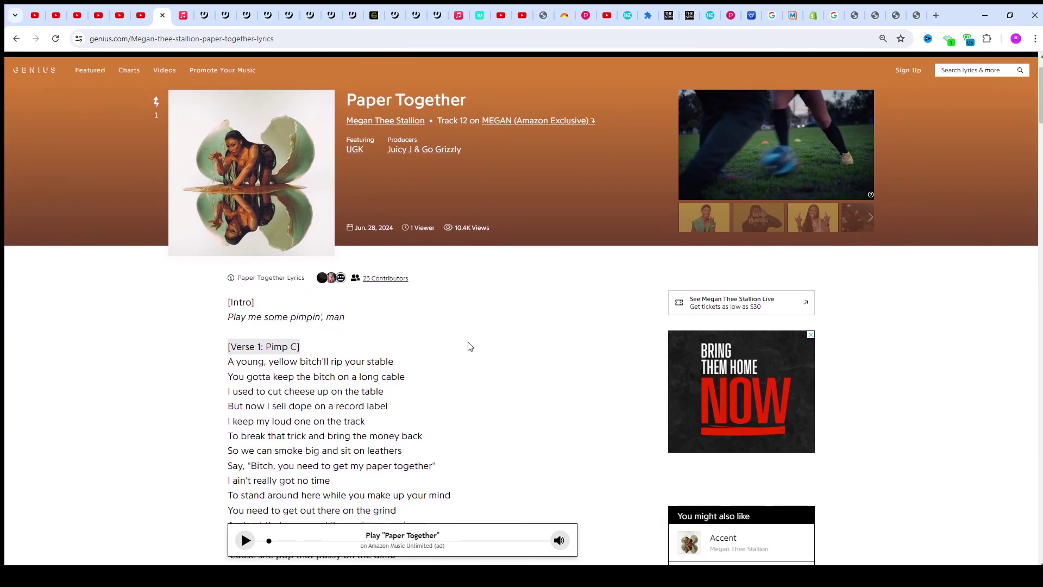
pyautogui.scroll(-1, 469, 347)
pyautogui.scroll(-1, 469, 348)
pyautogui.scroll(-1, 468, 347)
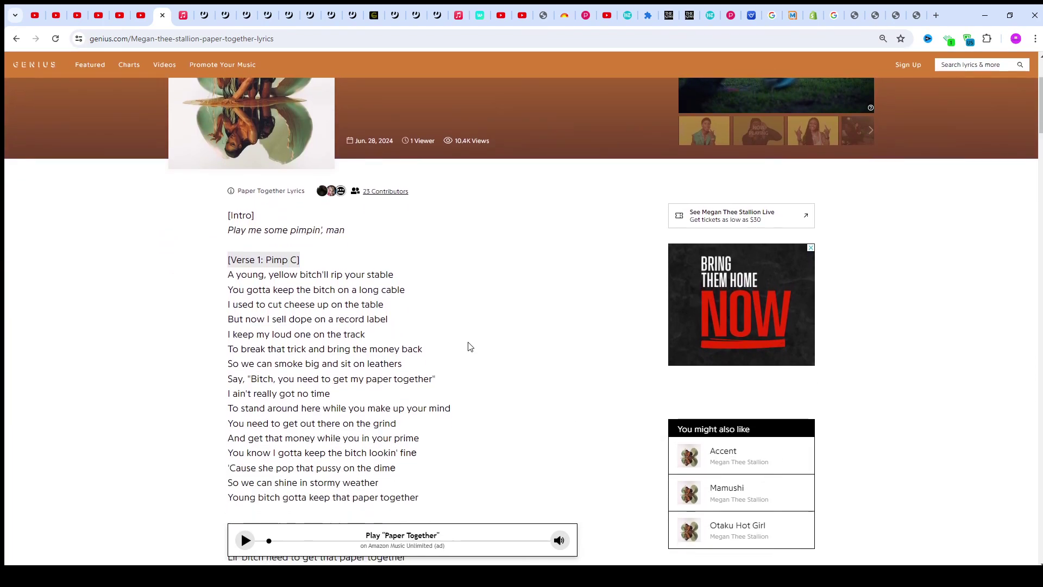